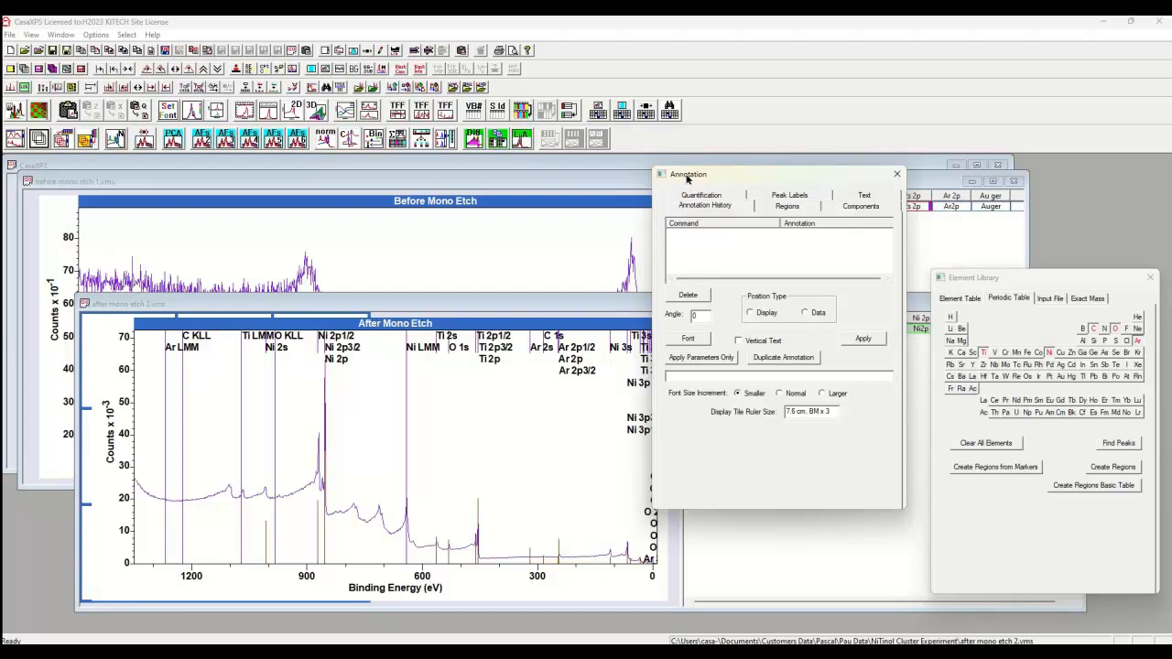
Show the peak labels list for the After Mono Etch spectrum in the Annotation dialog and look through it.
left_click(783, 196)
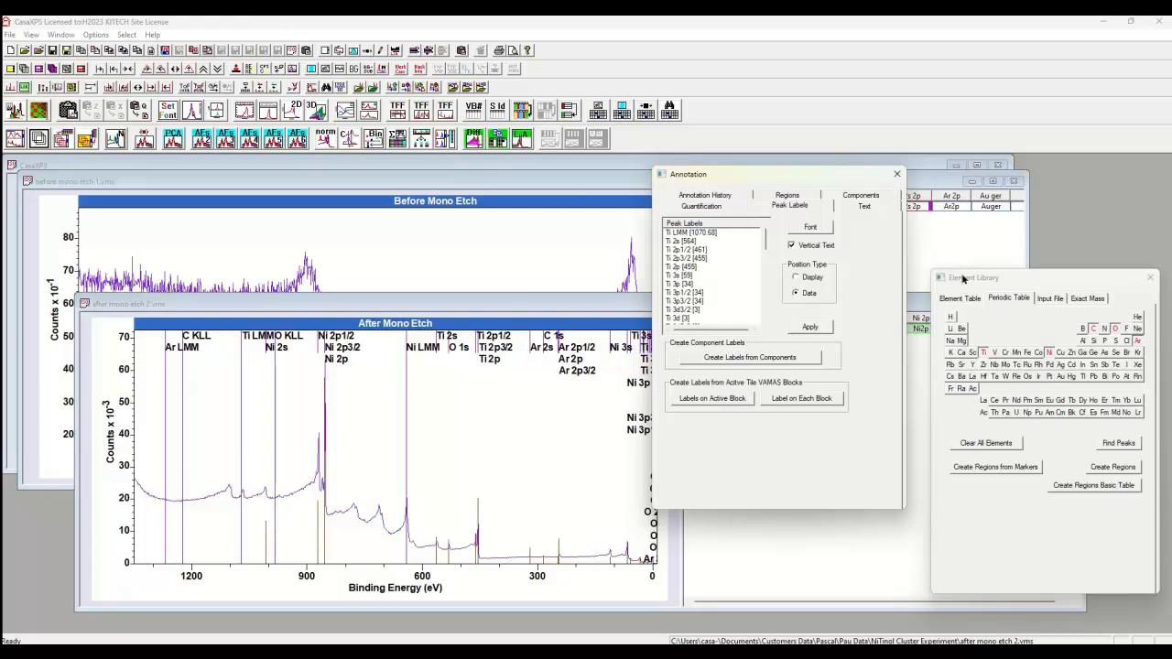
mouse_move(768, 241)
left_mouse_down()
mouse_move(771, 322)
mouse_move(758, 235)
left_mouse_up()
left_click(1135, 341)
mouse_move(765, 240)
left_mouse_down()
mouse_move(772, 324)
mouse_move(763, 236)
left_mouse_up()
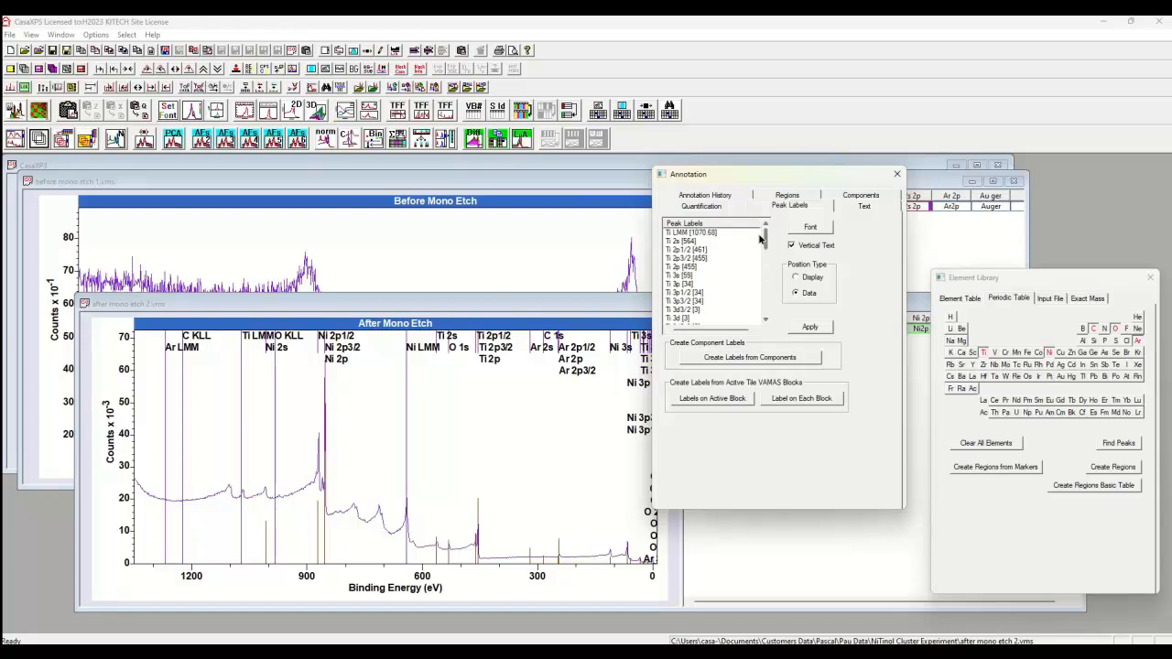
left_click(682, 243)
left_click(678, 267, "ctrl")
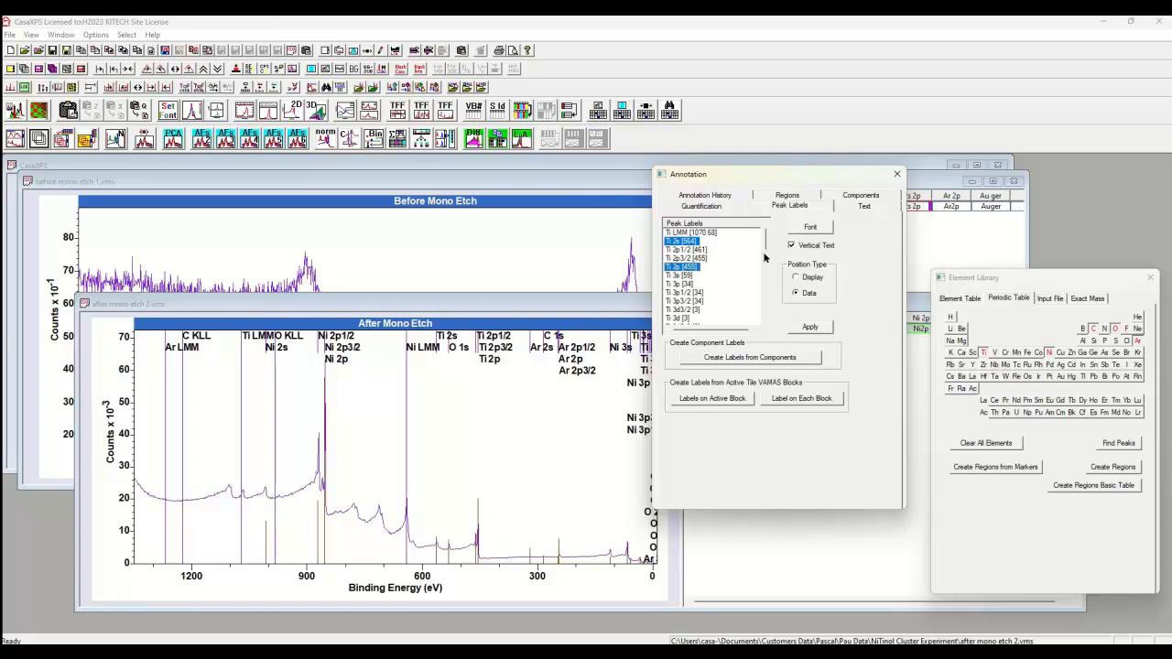
left_click_drag(764, 246, 766, 263)
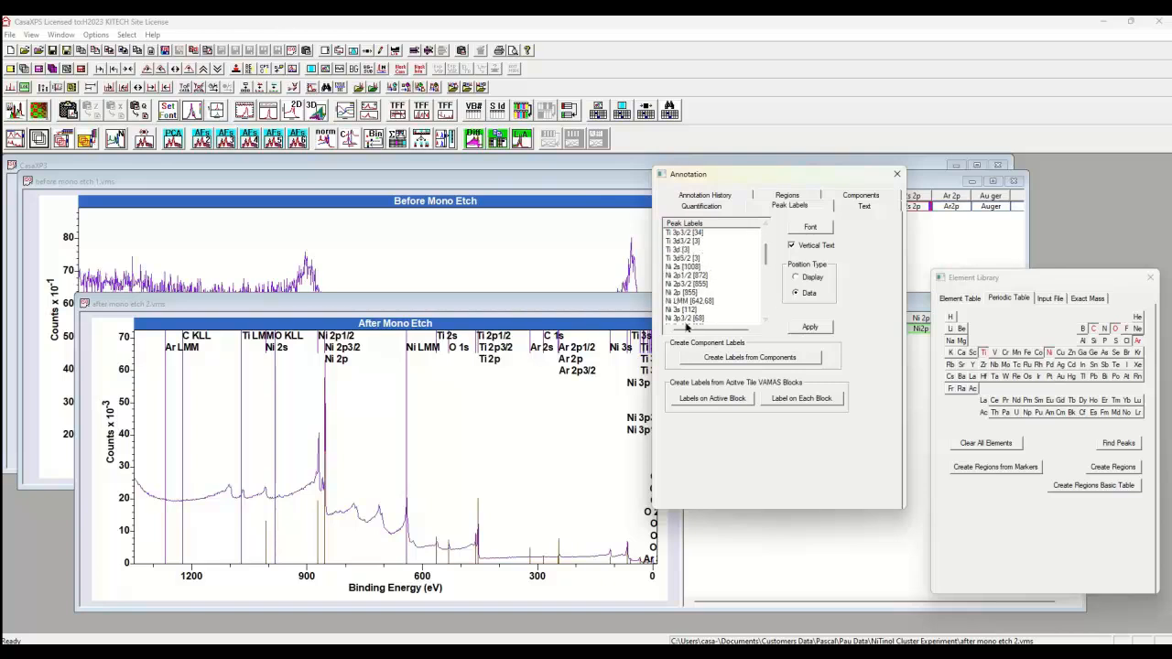
left_click(676, 293, "ctrl")
mouse_move(766, 259)
left_mouse_down()
mouse_move(767, 238)
mouse_move(768, 262)
left_mouse_up()
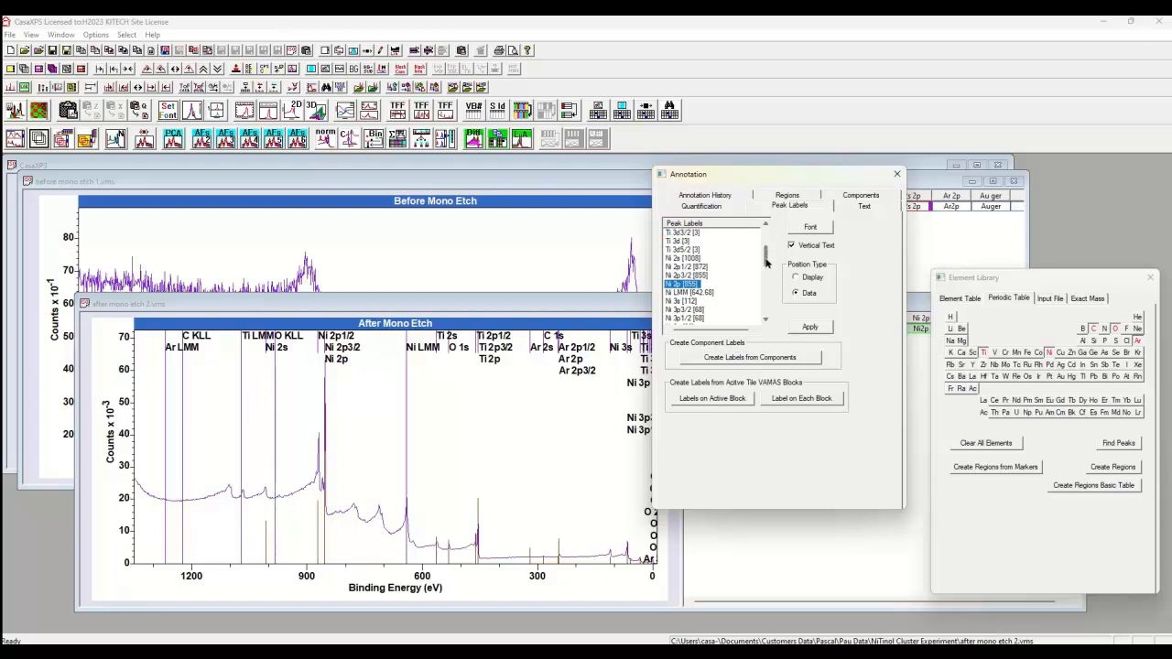
left_click(682, 258)
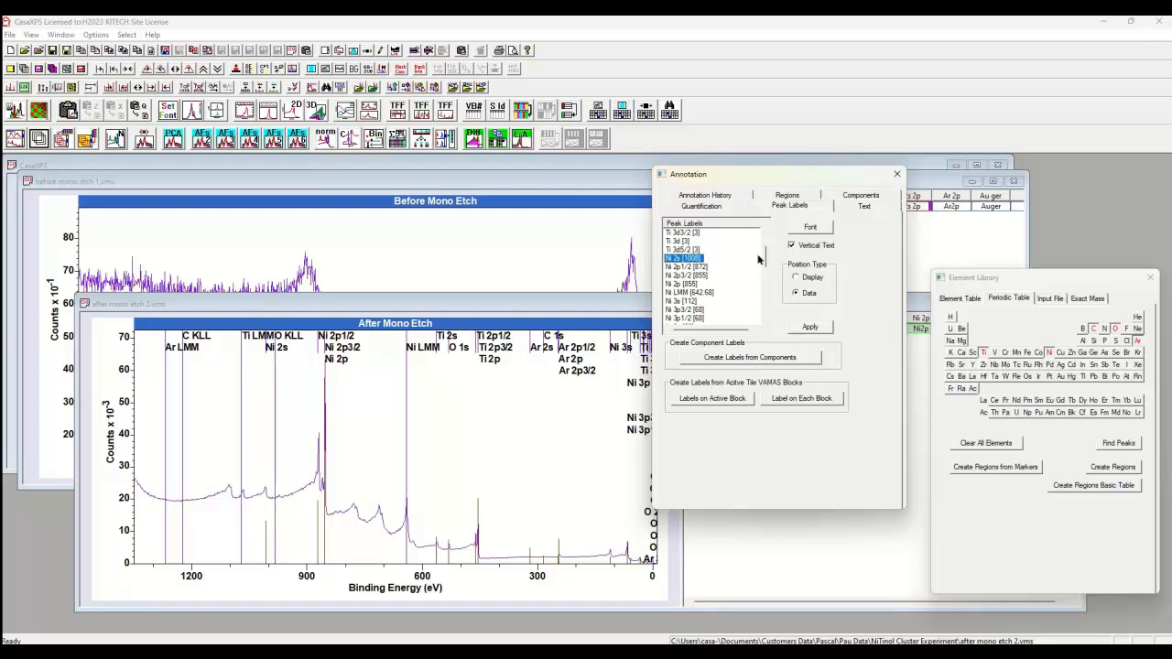
left_click_drag(766, 260, 767, 240)
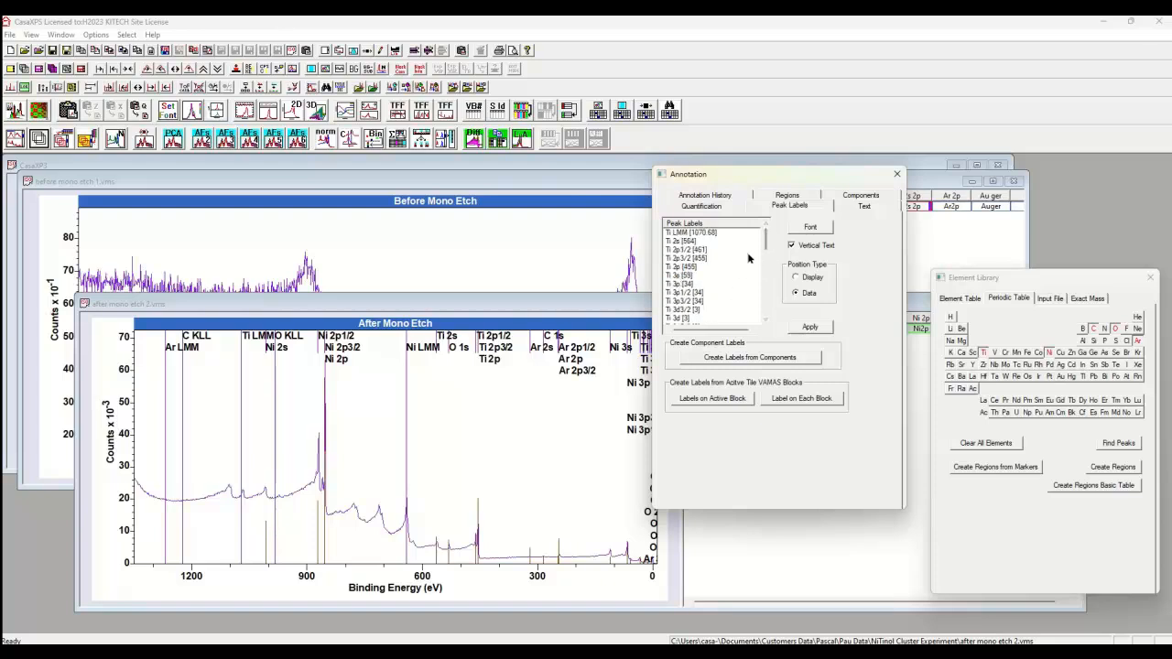
Remove the Ni, C, O and Ar markers from the spectrum, keeping only Ti marked in the periodic table.
left_click(1049, 354)
left_click(1093, 330)
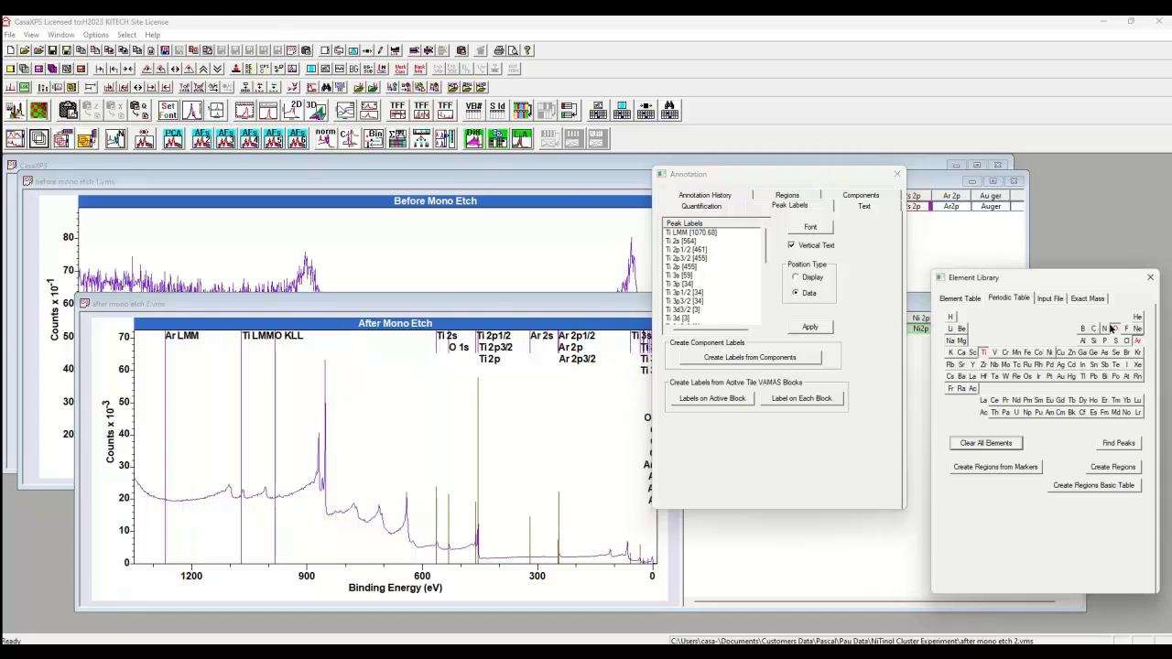
left_click(1115, 330)
left_click(1139, 342)
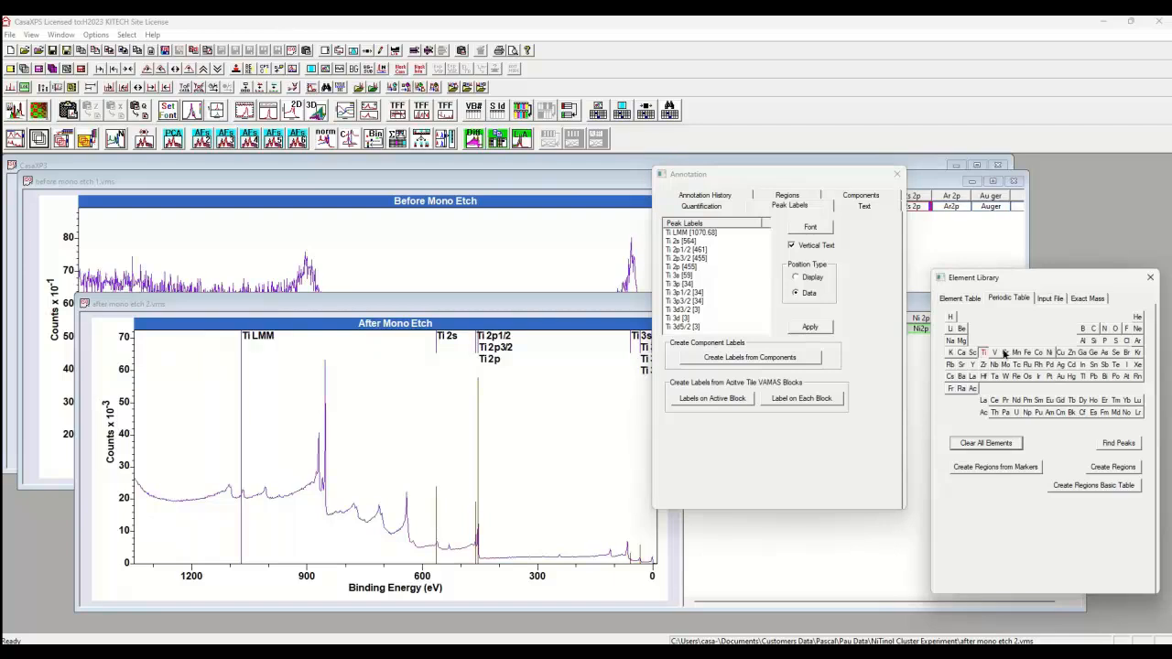
Select the Ti LMM, Ti 2s, Ti 2p, Ti 3s and Ti 3p peak labels for annotation.
left_click(675, 267)
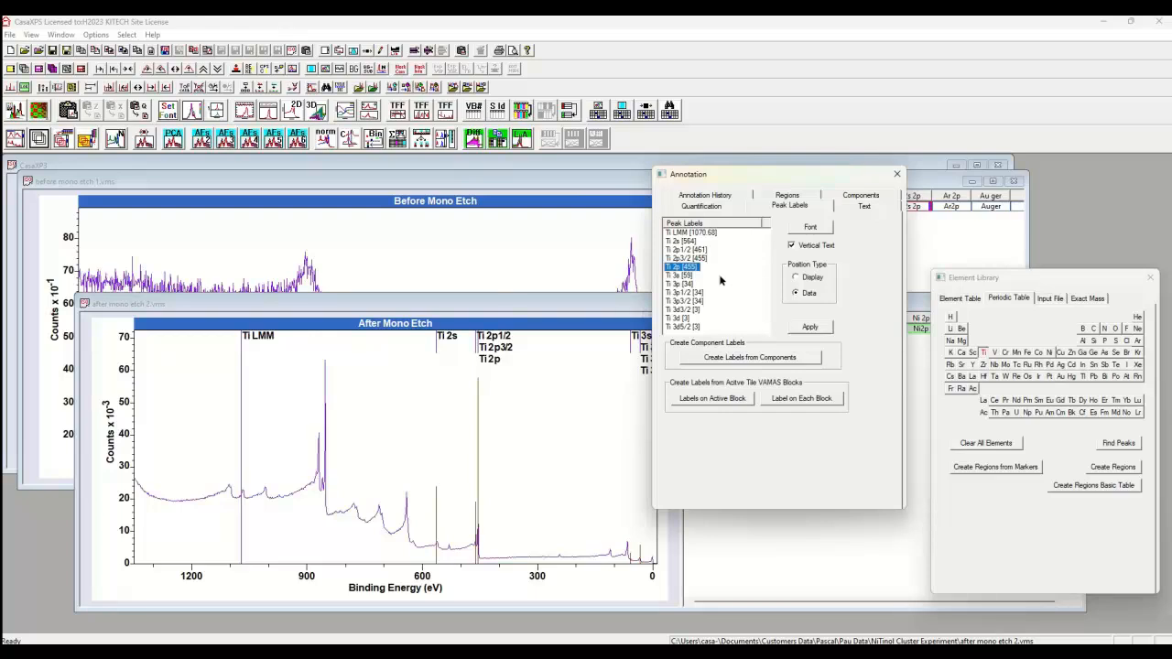
left_click(675, 241, "ctrl")
left_click(674, 276, "ctrl")
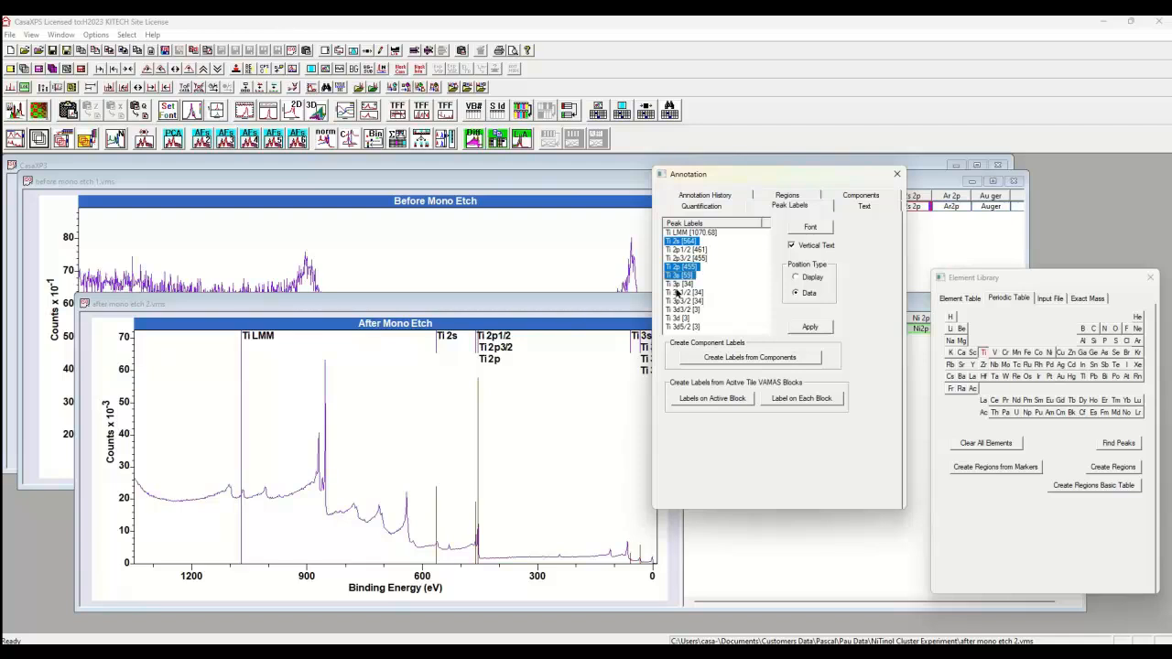
left_click(675, 285, "ctrl")
left_click(676, 232, "ctrl")
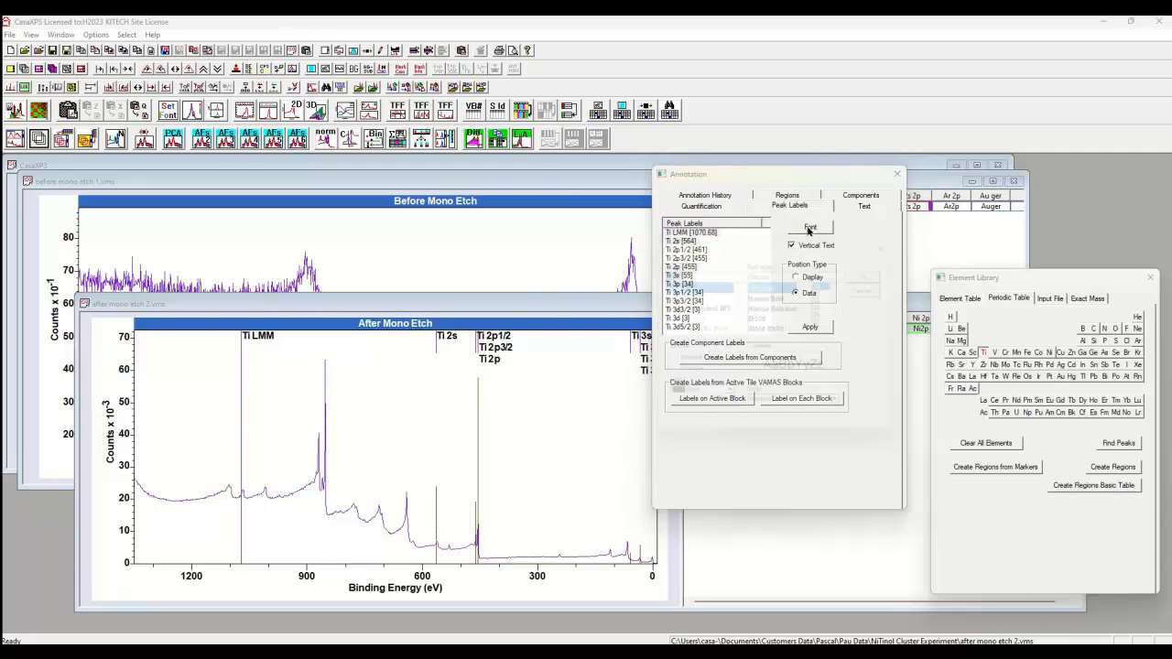
Set the label font size to 16 and apply the selected titanium peak labels to the spectrum.
left_click(810, 228)
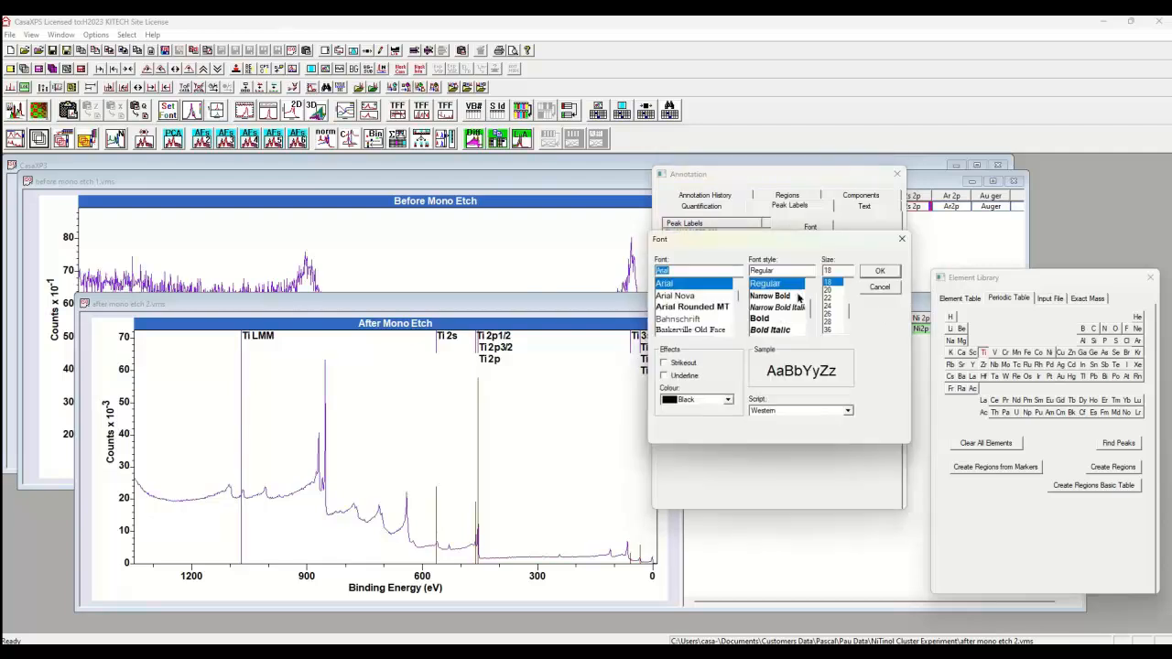
left_click(846, 284)
left_click(827, 282)
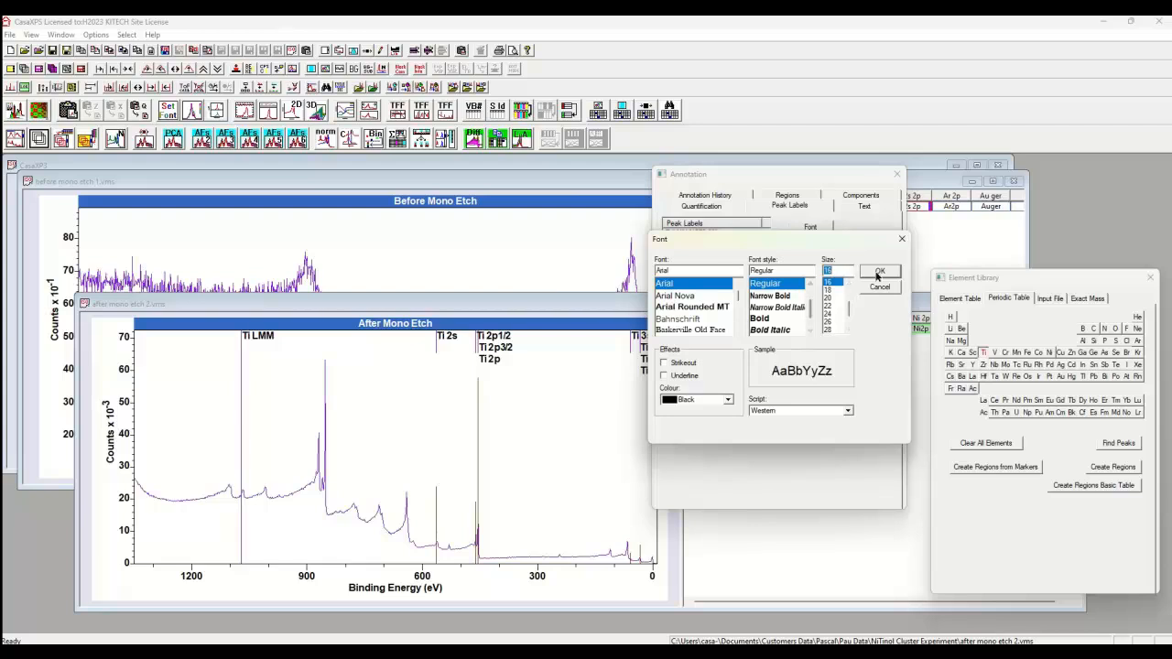
left_click(878, 273)
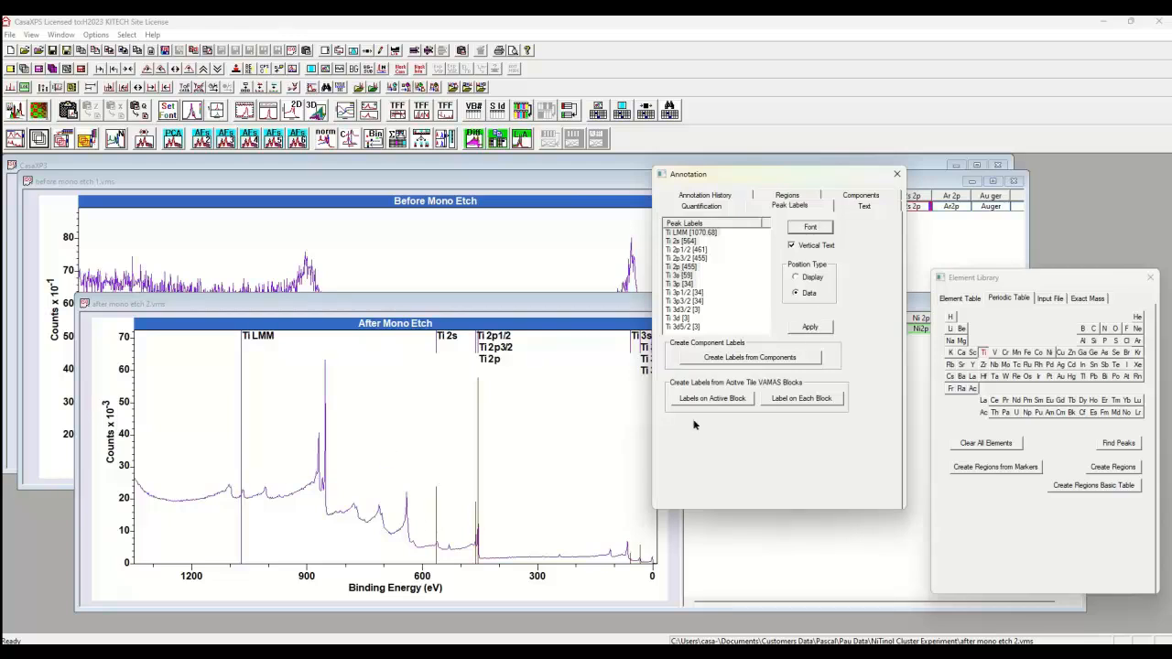
left_click(809, 327)
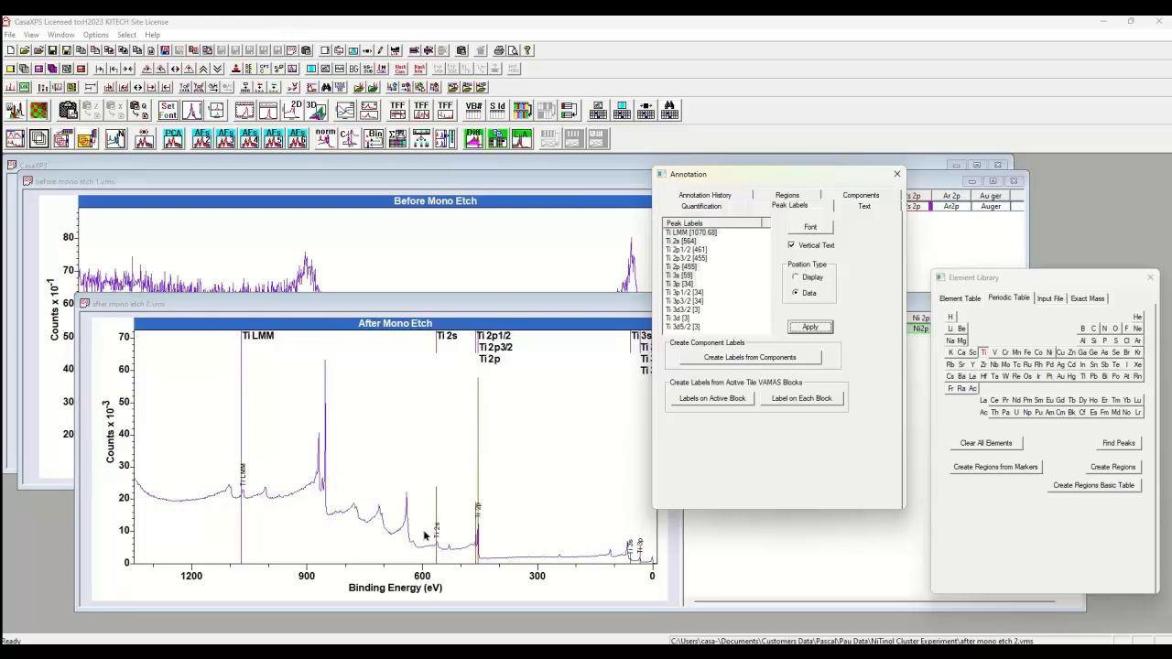
Replace the titanium markers with nickel and apply the Ni 2s, Ni 2p, Ni LMM, Ni 3s and Ni 3p labels to the spectrum.
left_click(987, 444)
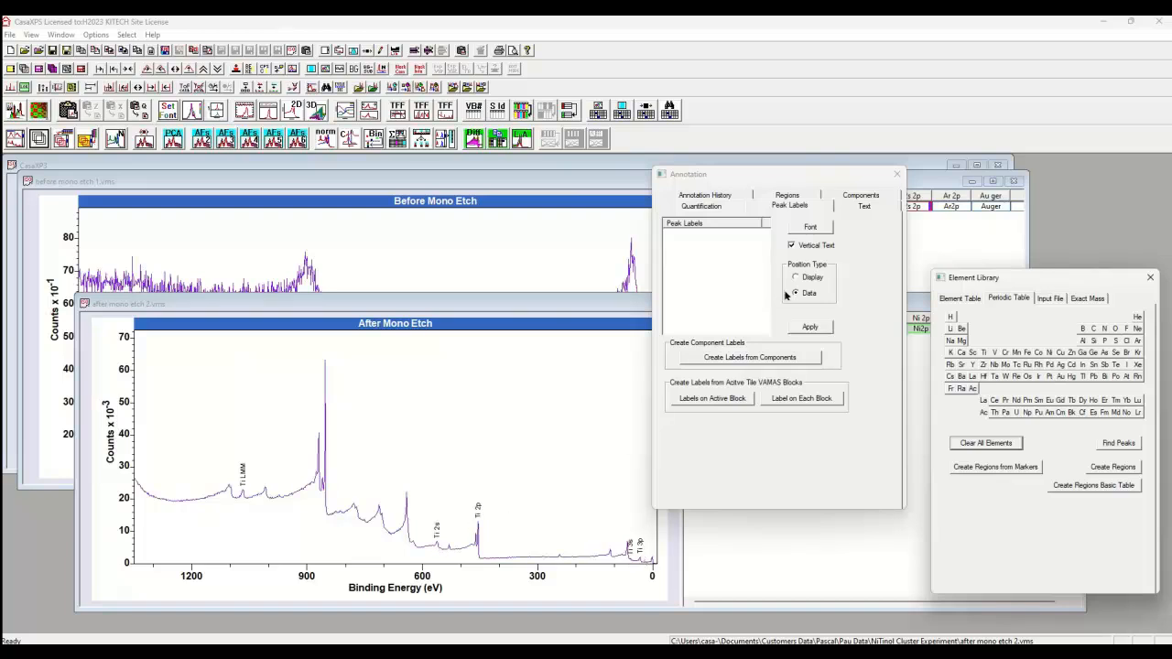
left_click(1050, 354)
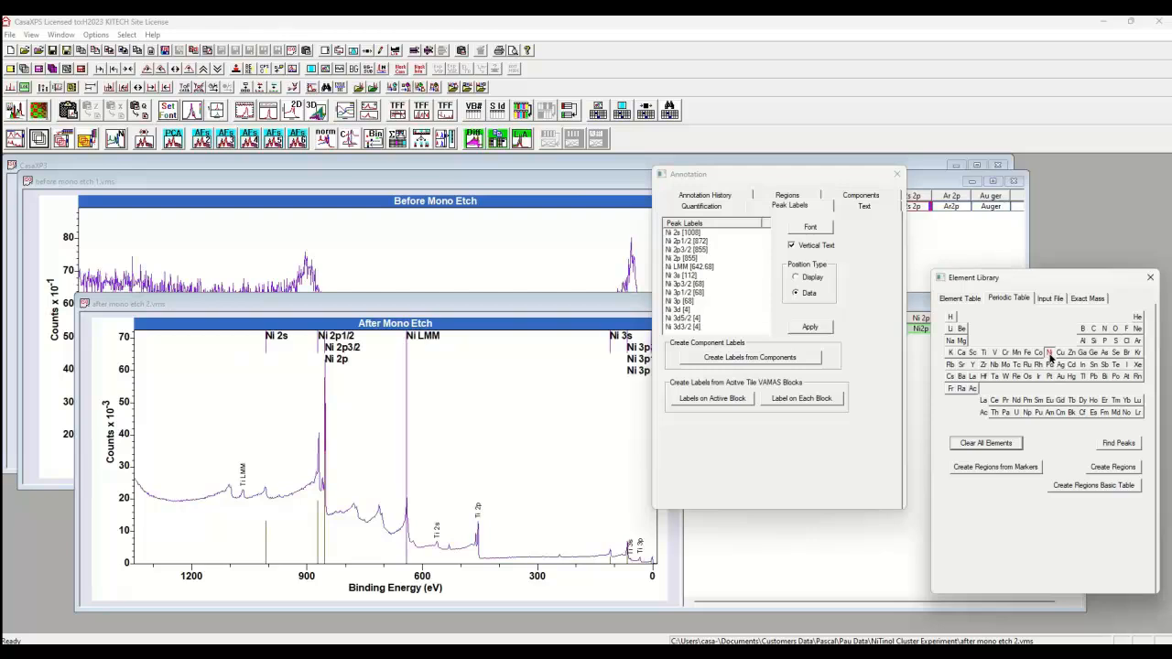
left_click(675, 234)
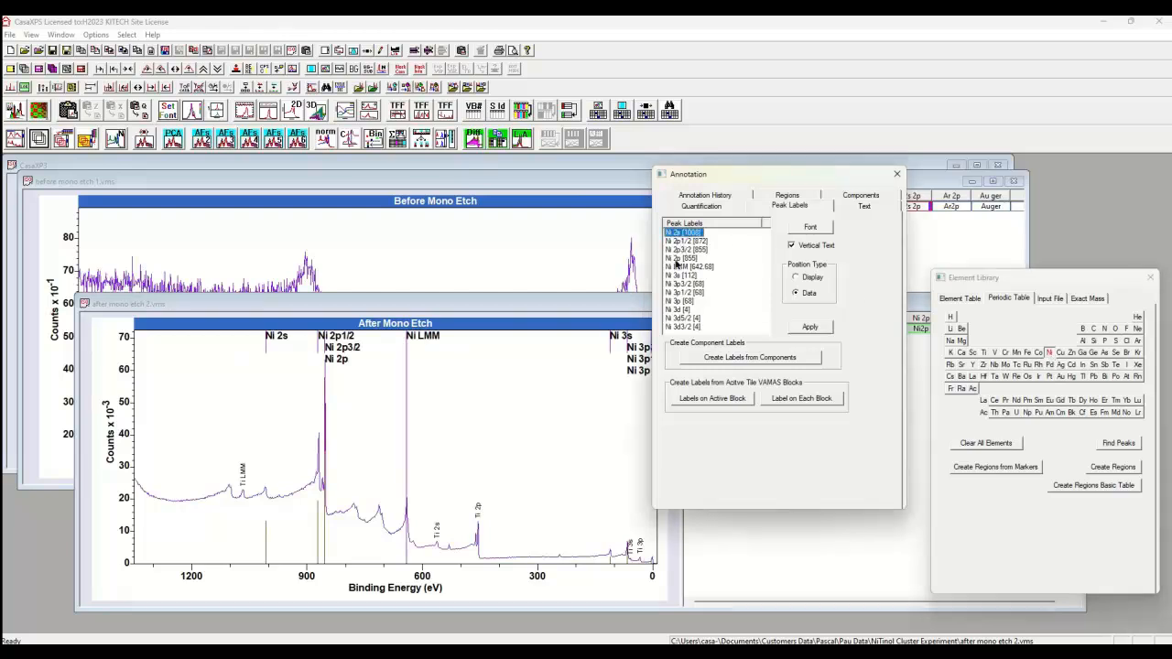
left_click(674, 259, "ctrl")
left_click(681, 276, "ctrl")
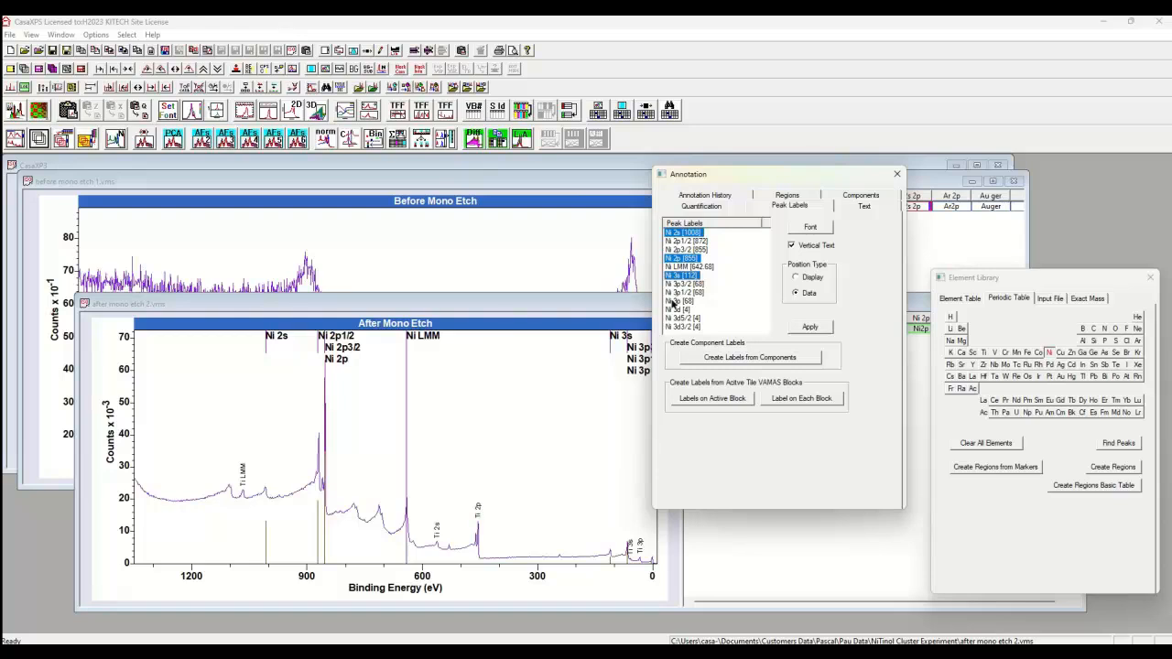
left_click(676, 302, "ctrl")
left_click(678, 267, "ctrl")
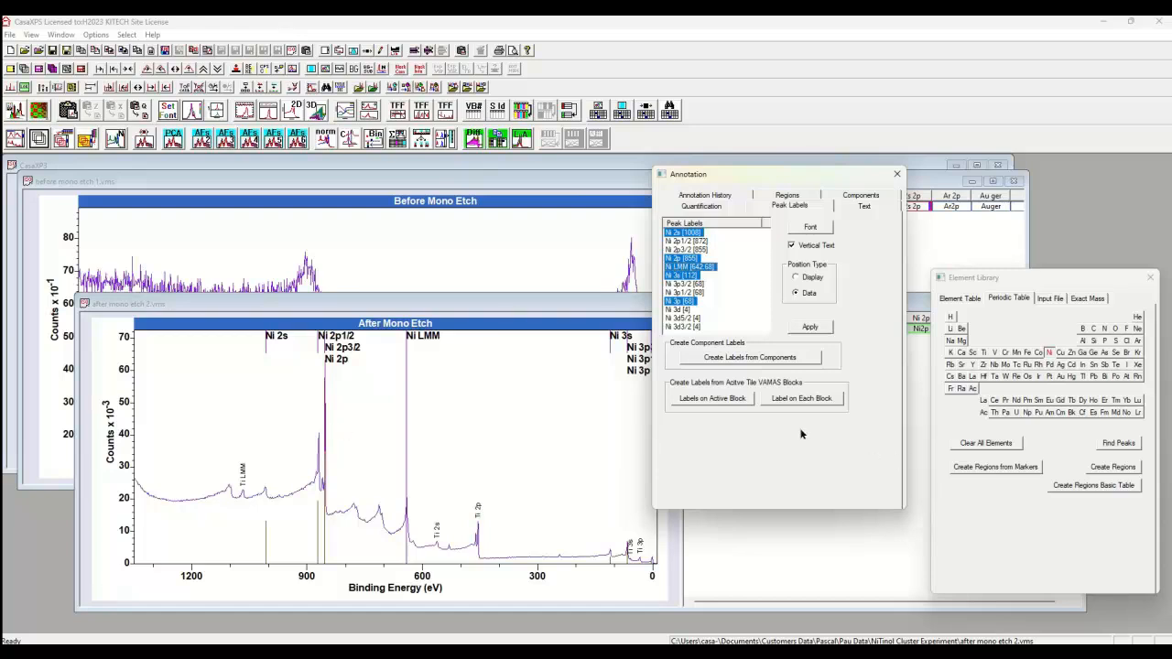
left_click(812, 327)
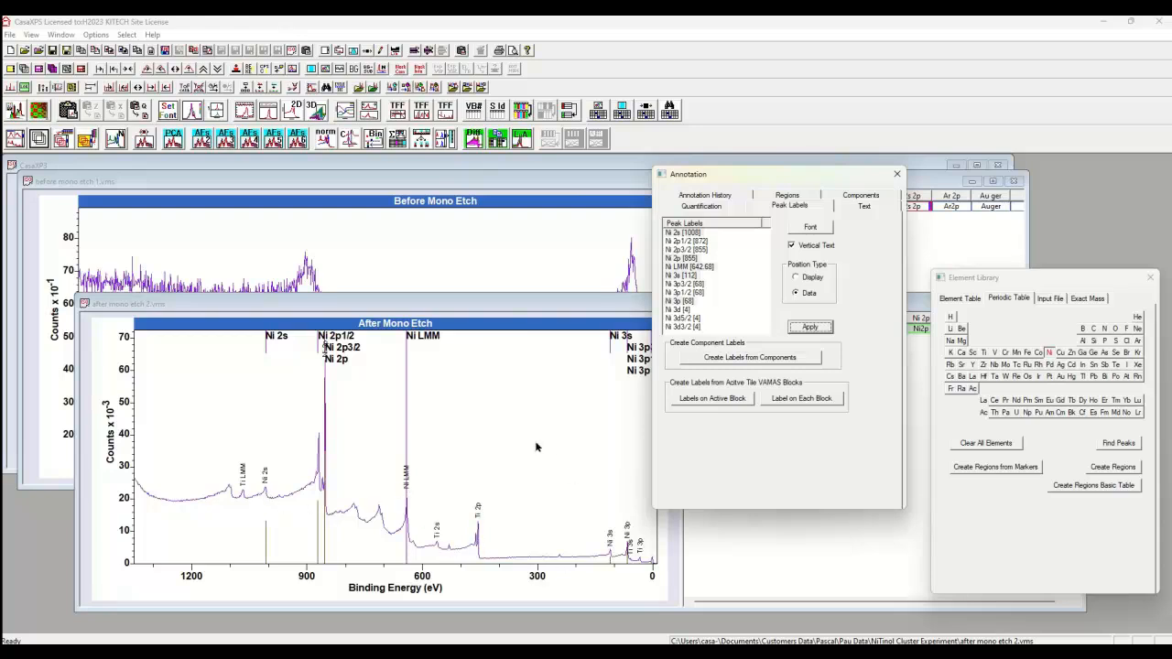
Mark carbon and oxygen instead of nickel and apply the C 1s and O 1s labels to the spectrum.
left_click(1093, 328)
left_click(1116, 329)
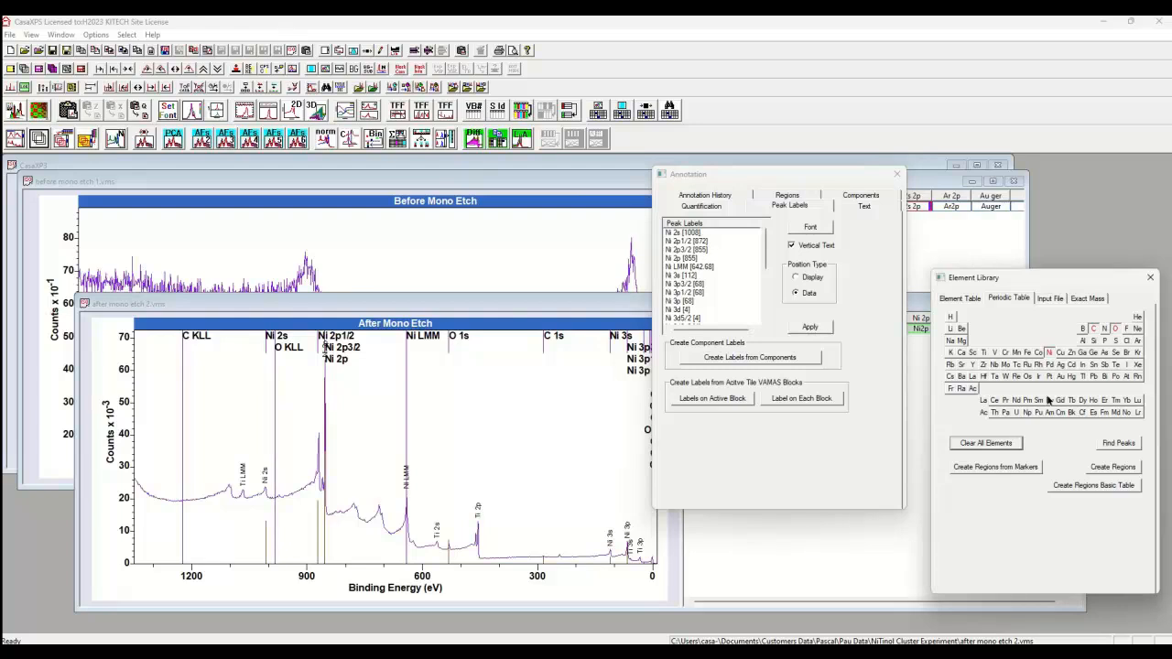
left_click(1050, 352)
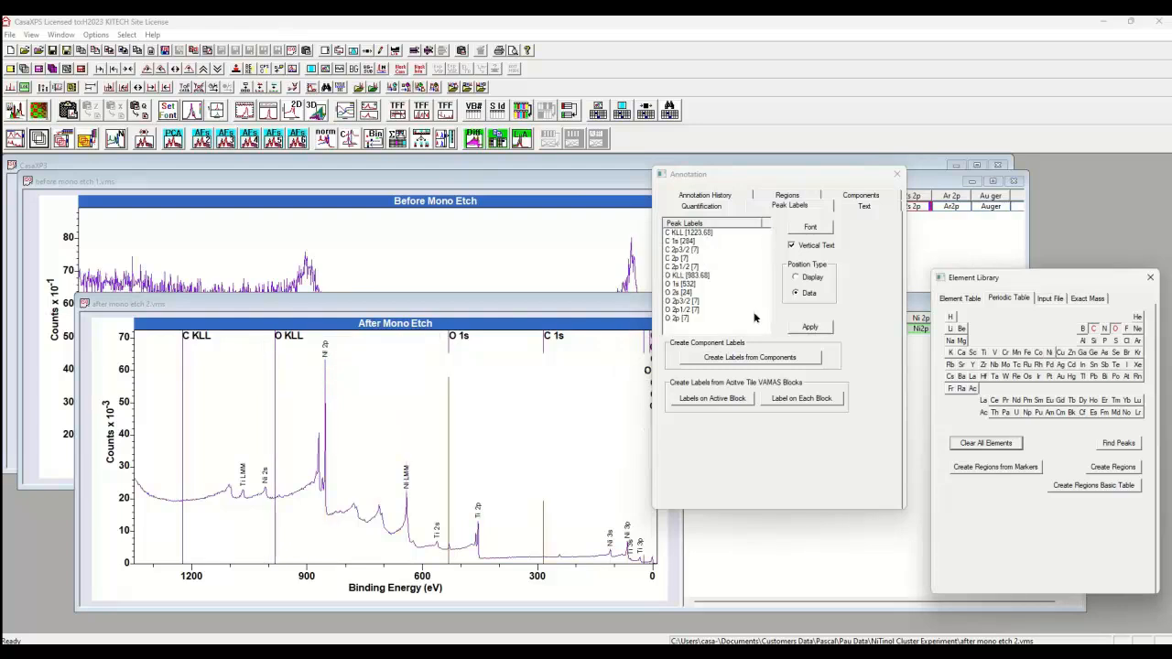
left_click(679, 241)
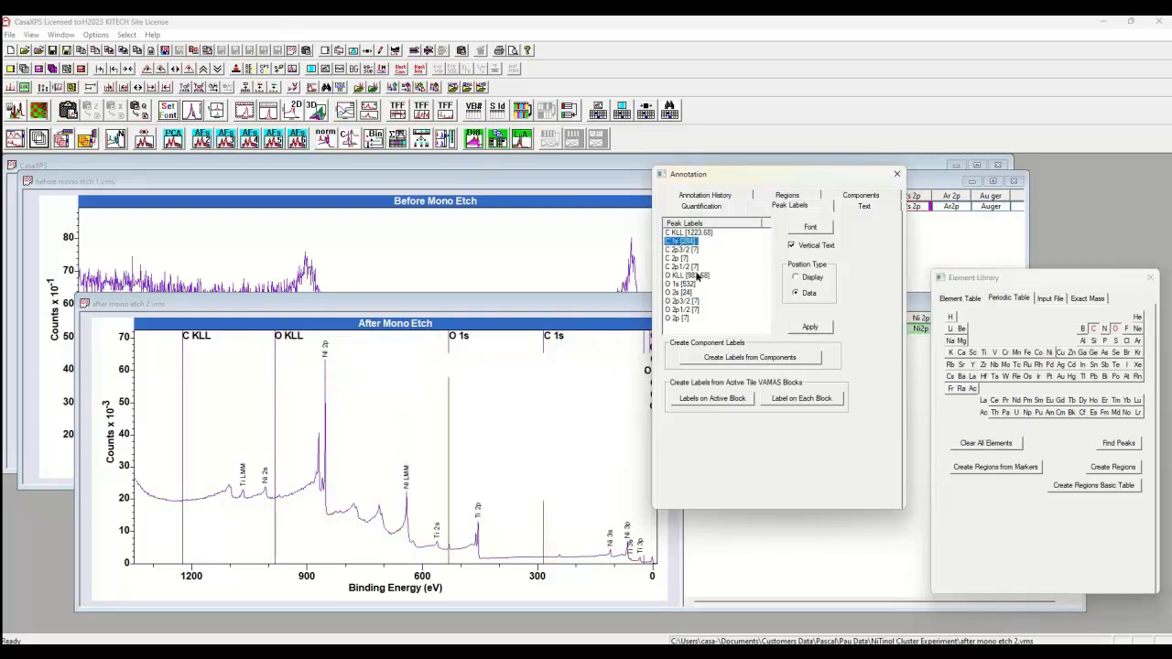
left_click(675, 284, "ctrl")
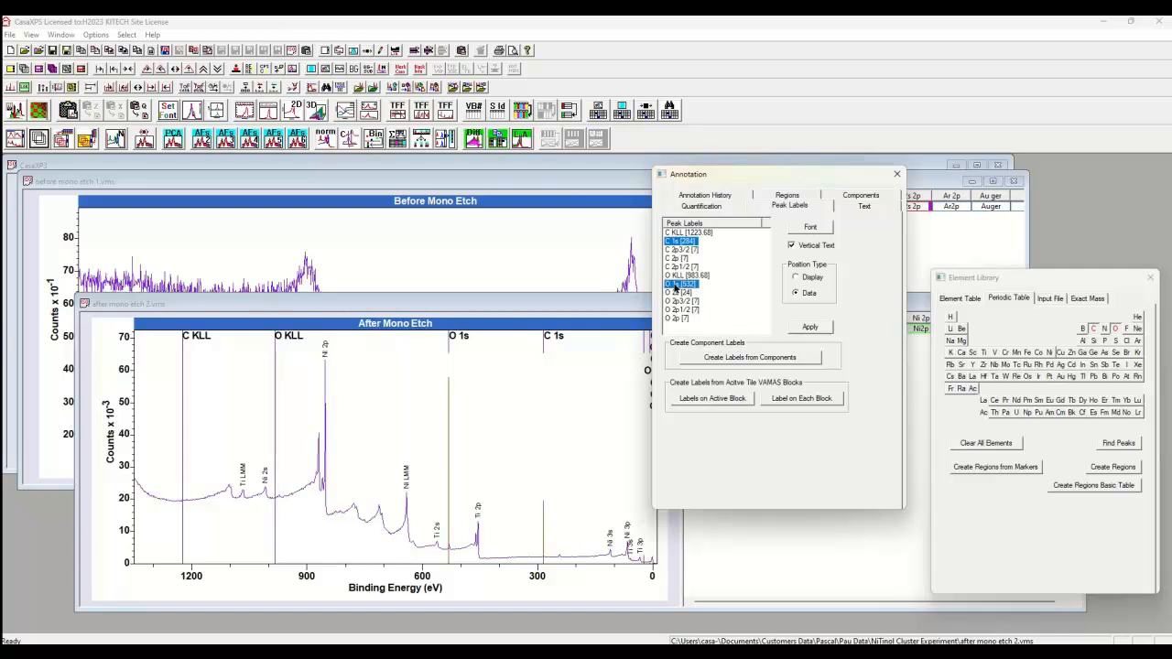
left_click(810, 328)
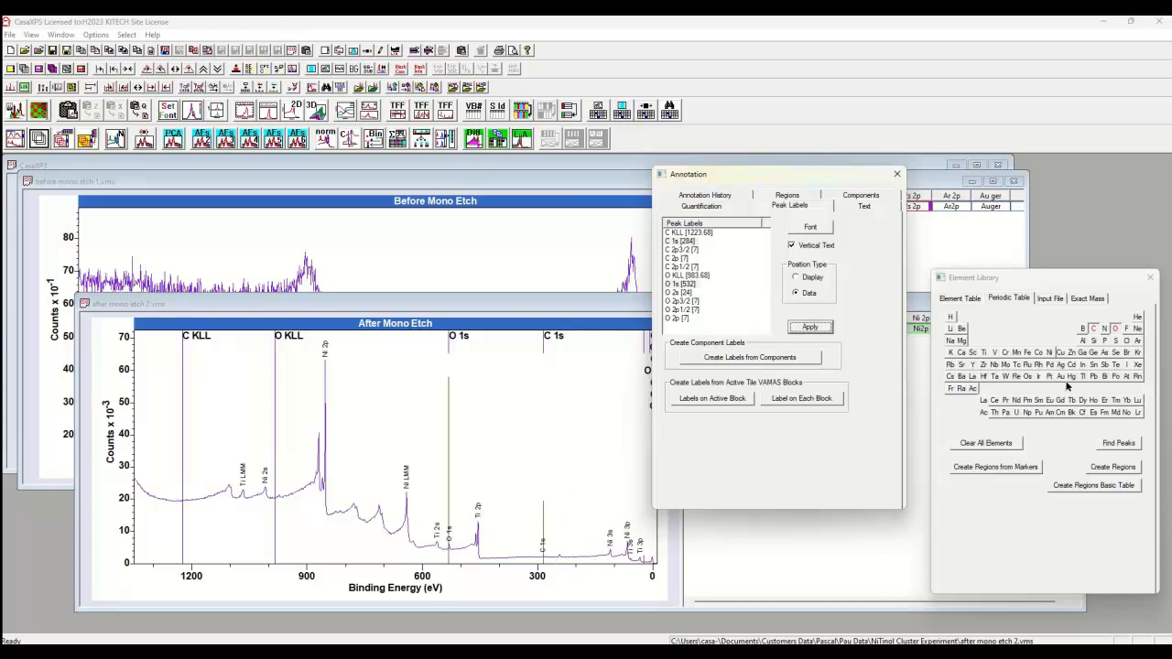
Apply the Ar 2p label using argon markers in place of carbon and oxygen, and clear all element markers.
left_click(1094, 329)
left_click(1115, 329)
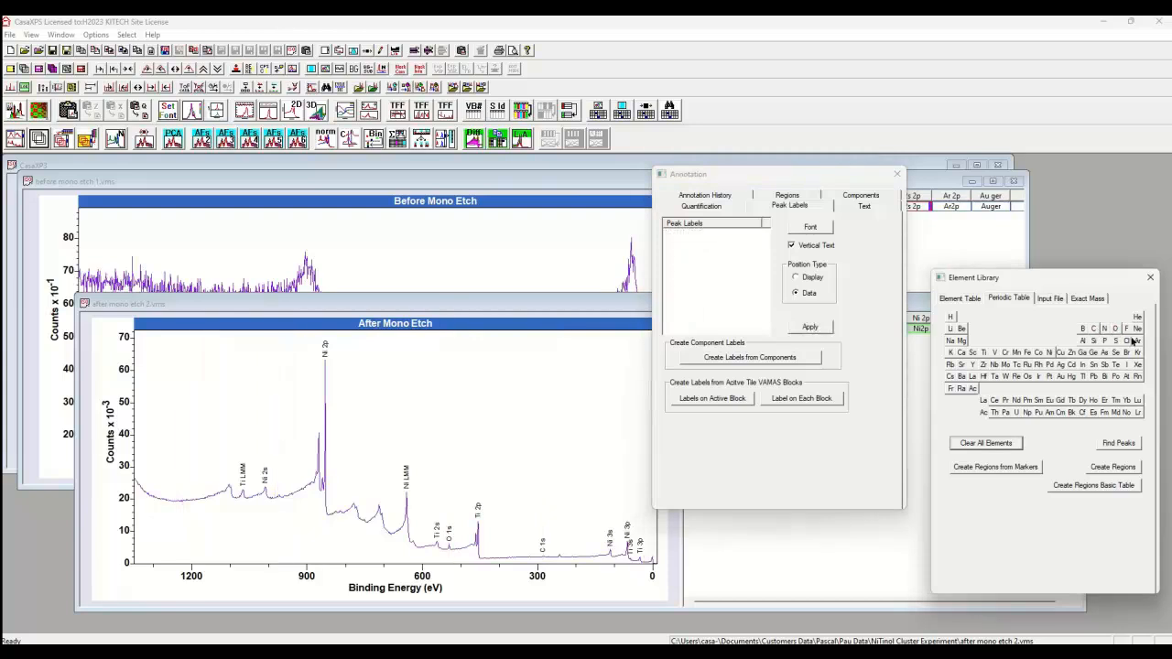
left_click(1137, 341)
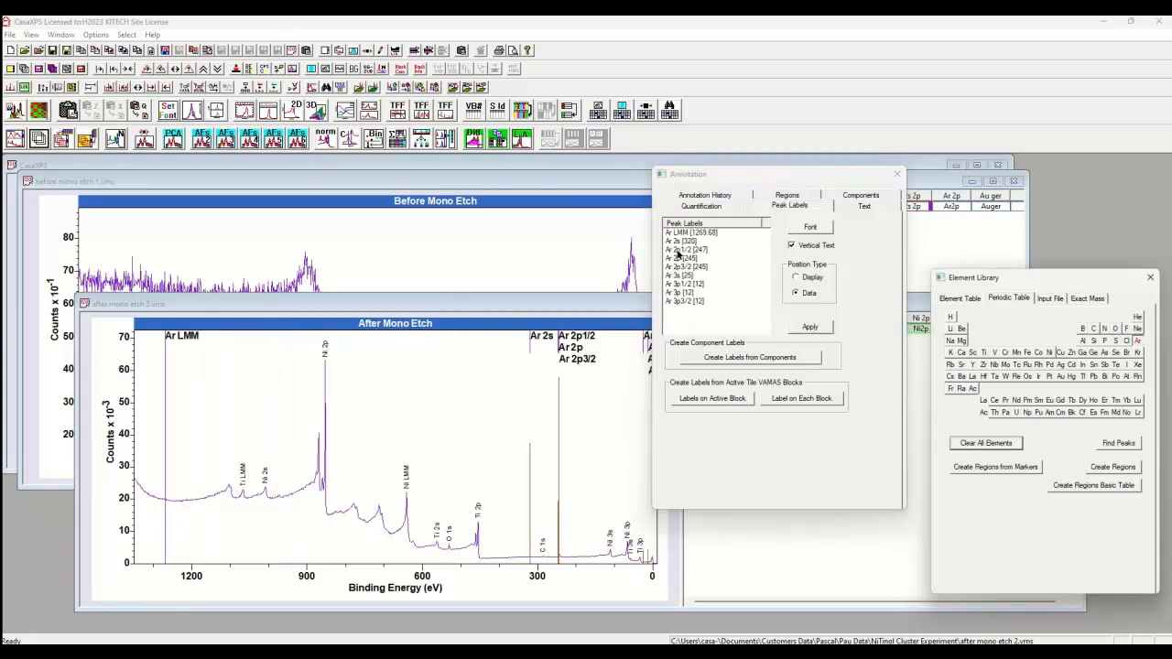
left_click(680, 258)
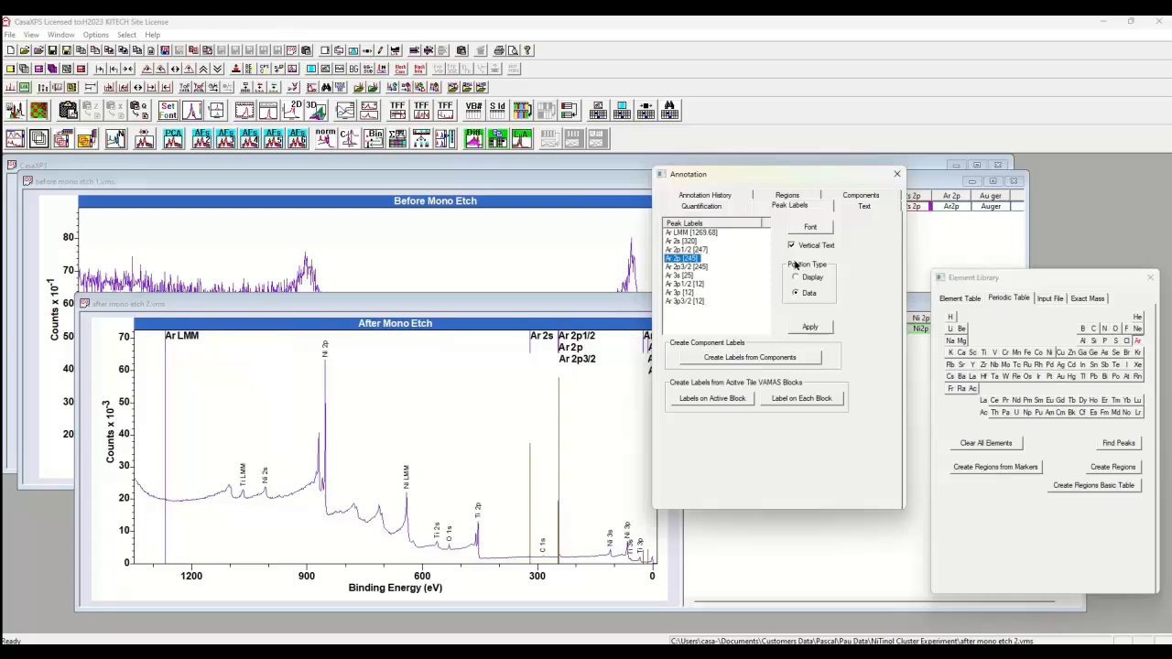
left_click(804, 328)
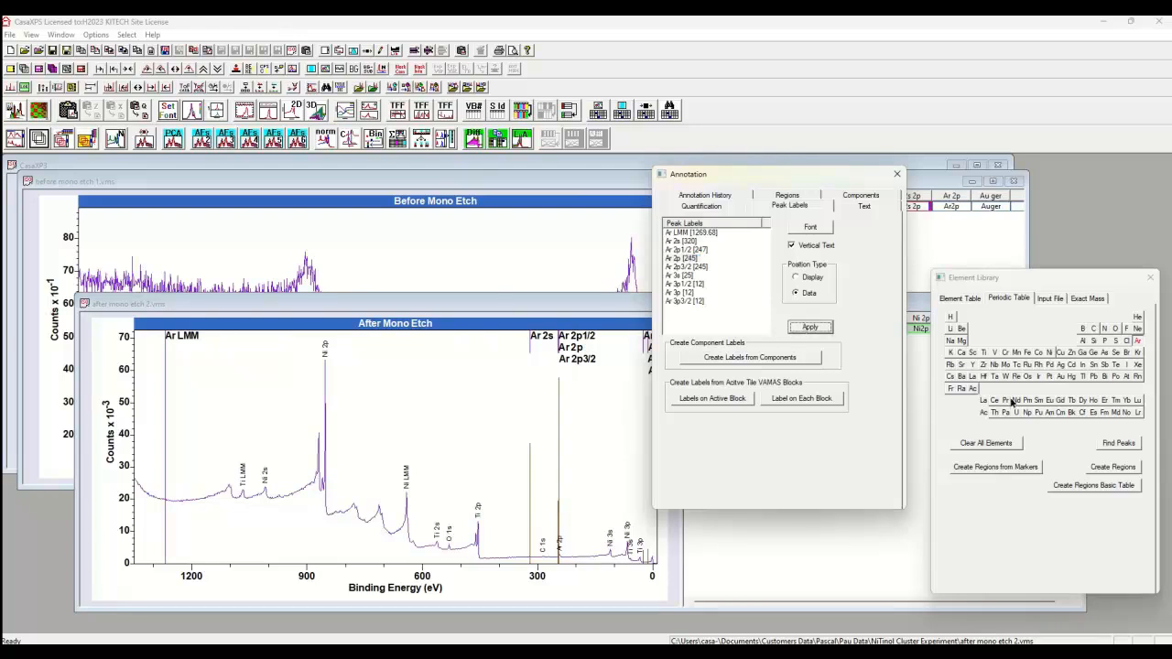
left_click(969, 445)
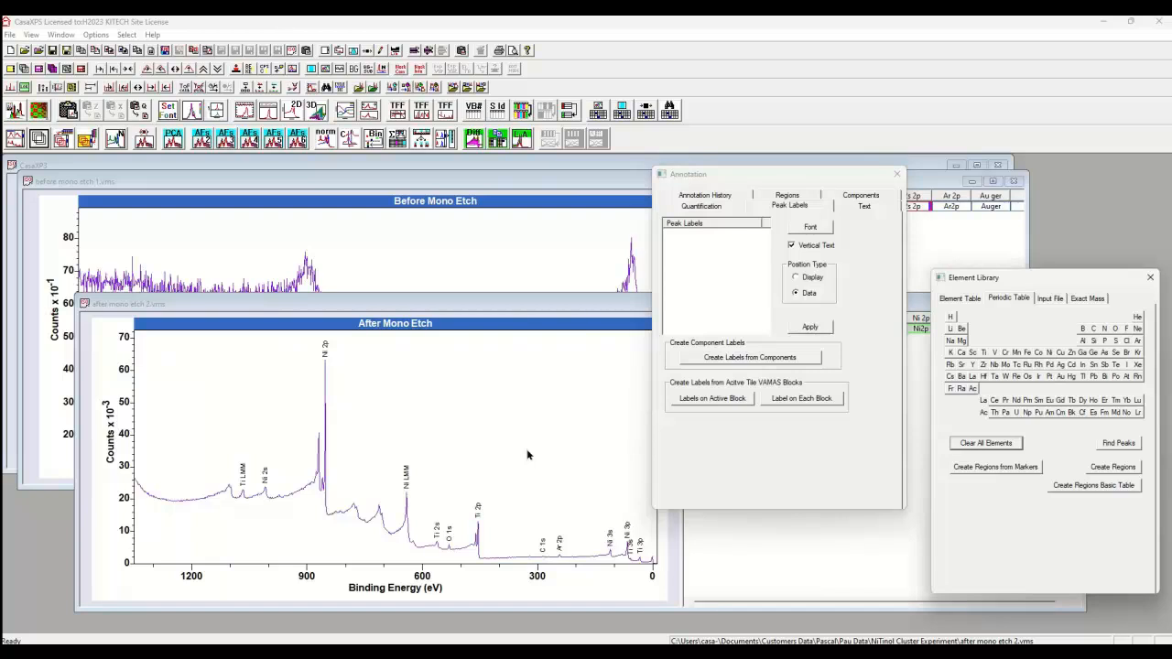
Close the Annotation dialog and switch the Element Library to the element table.
left_click(898, 174)
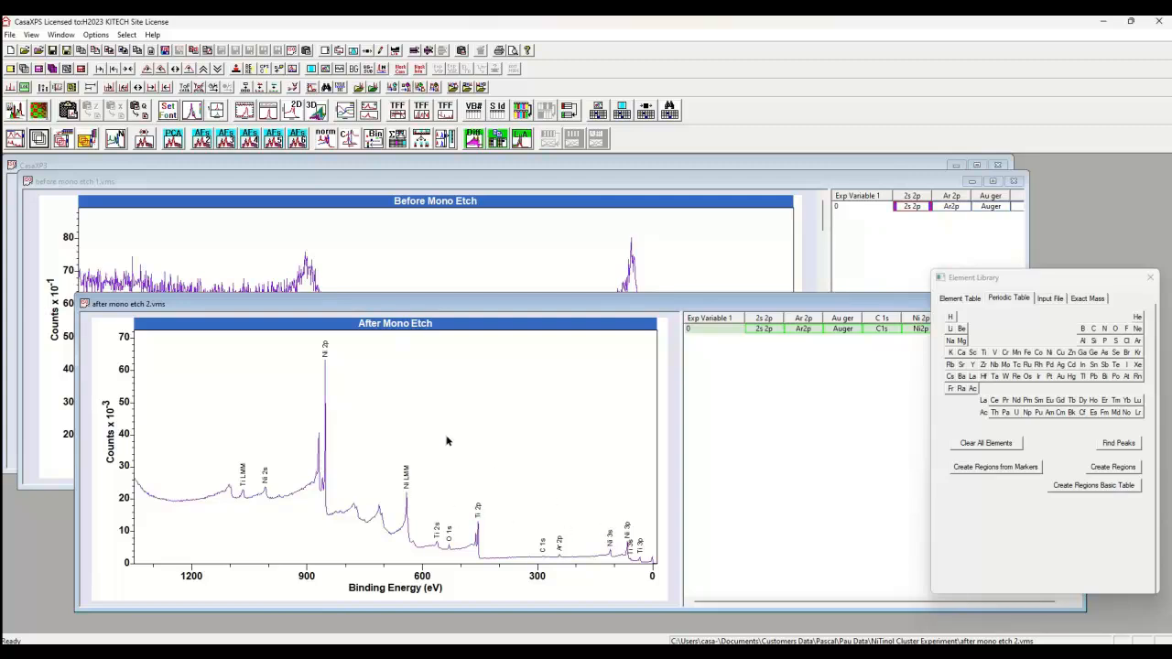
left_click(959, 300)
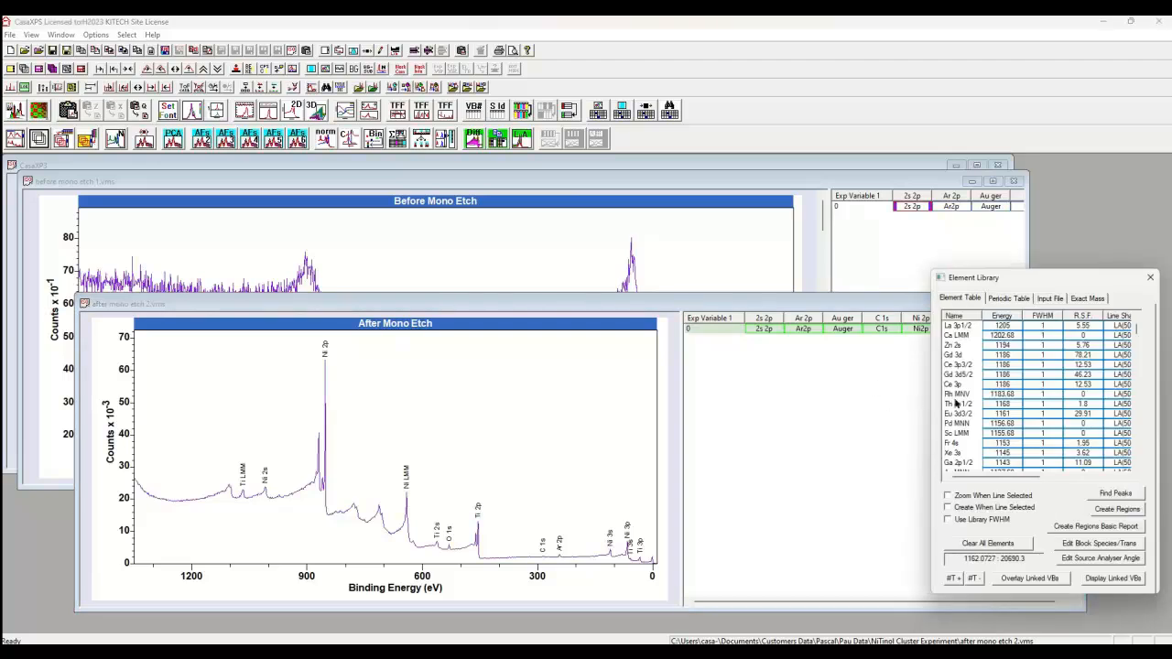